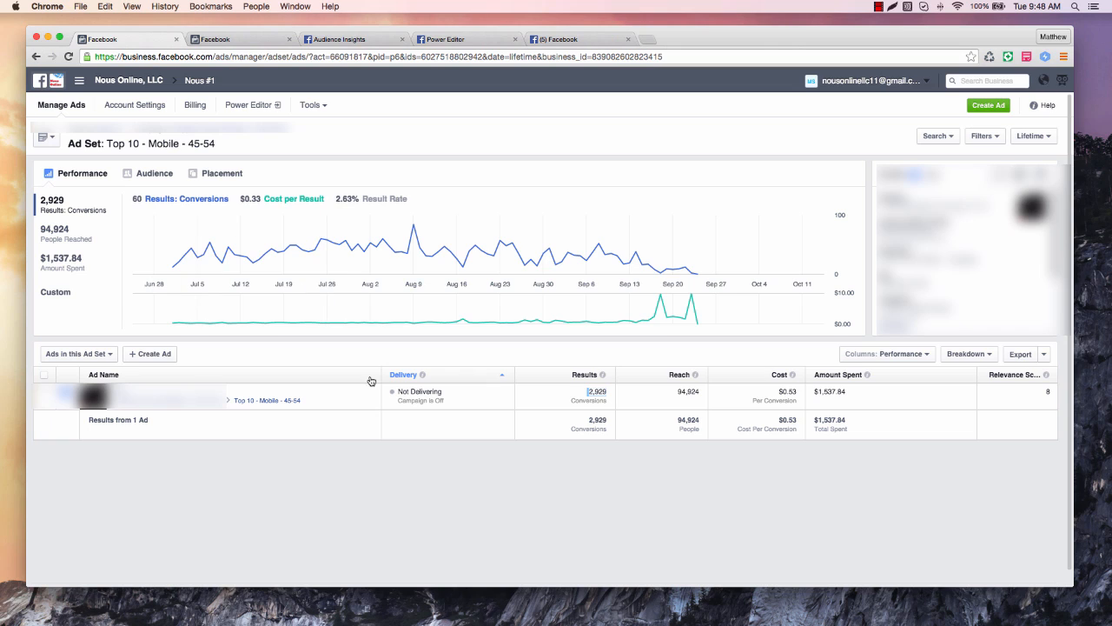
# Switch the ad set's results table to the Performance and Clicks column preset and review the click metrics.
pyautogui.click(467, 493)
pyautogui.moveTo(600, 388)
pyautogui.moveTo(599, 393)
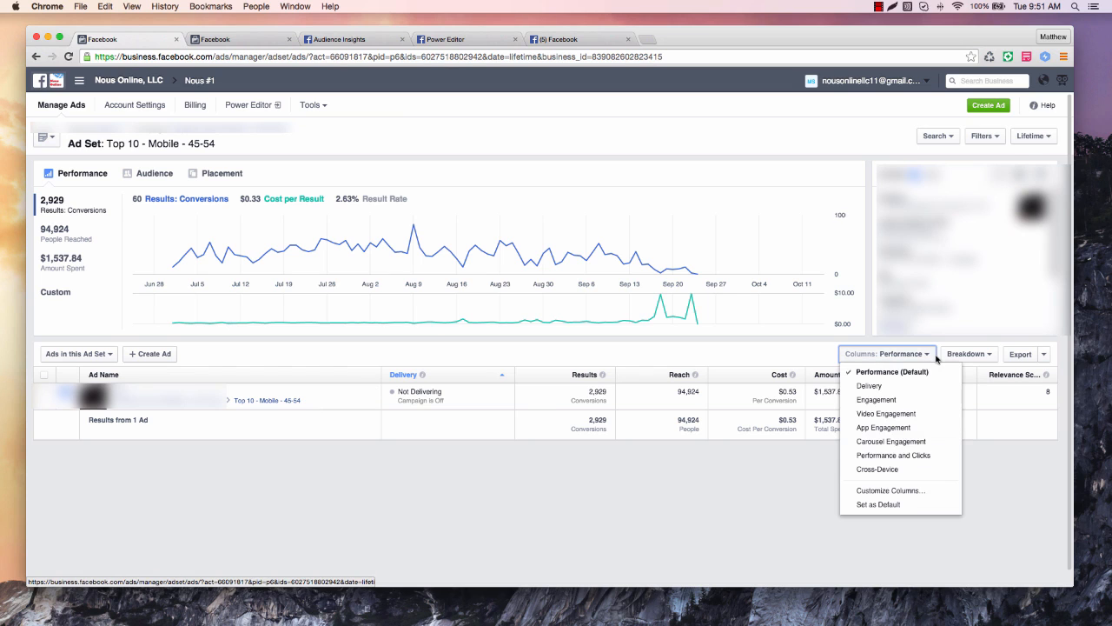
pyautogui.click(908, 461)
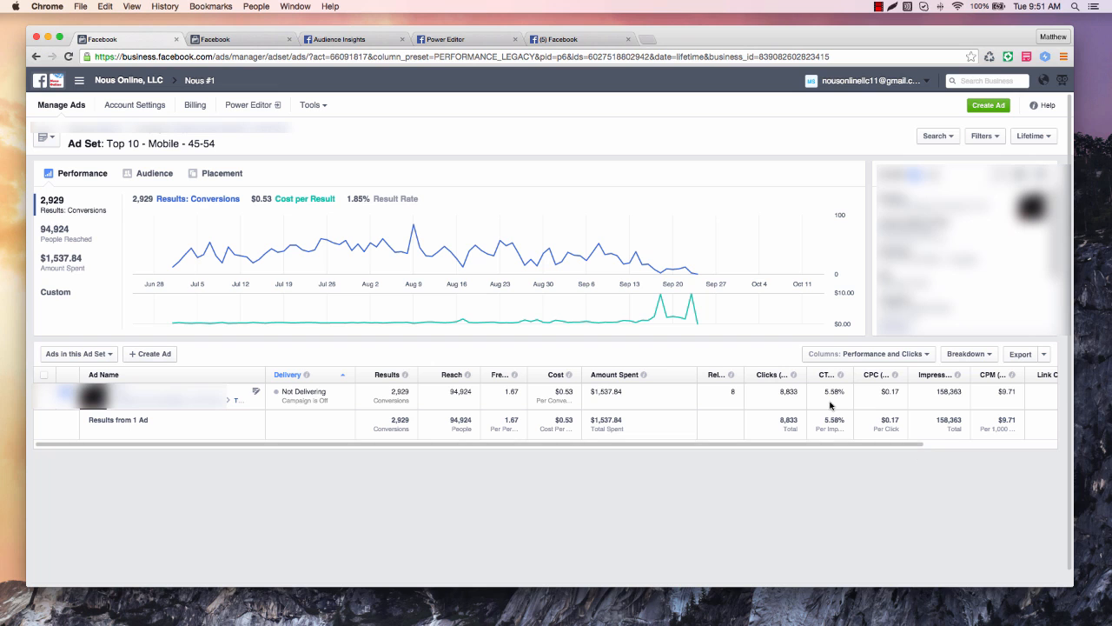
pyautogui.hscroll(5, 830, 405)
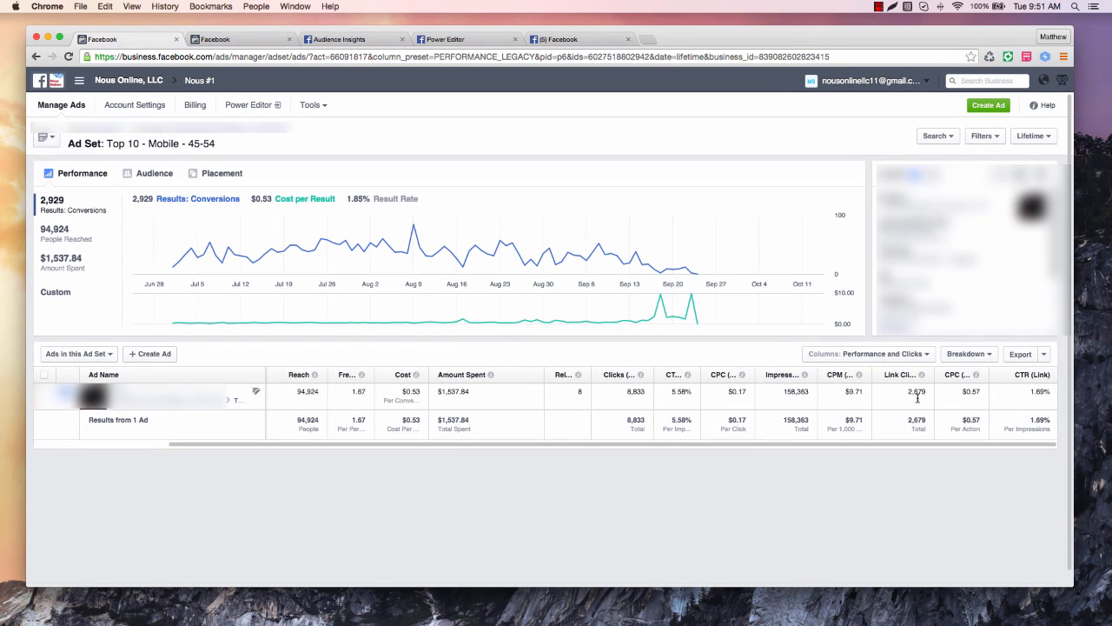
pyautogui.moveTo(922, 377)
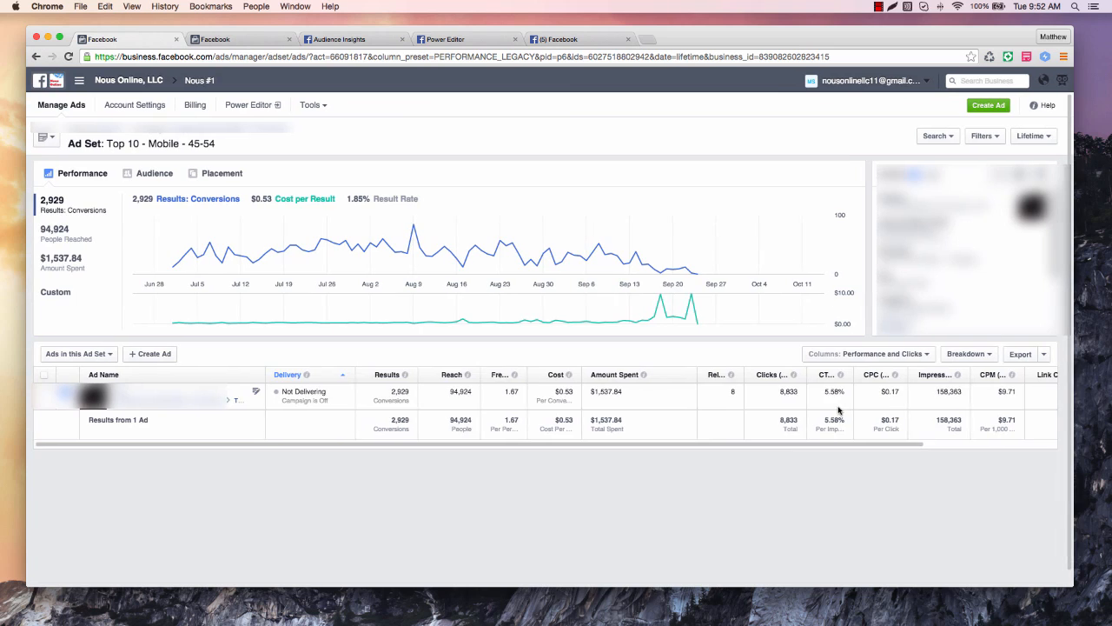
pyautogui.hscroll(5, 839, 410)
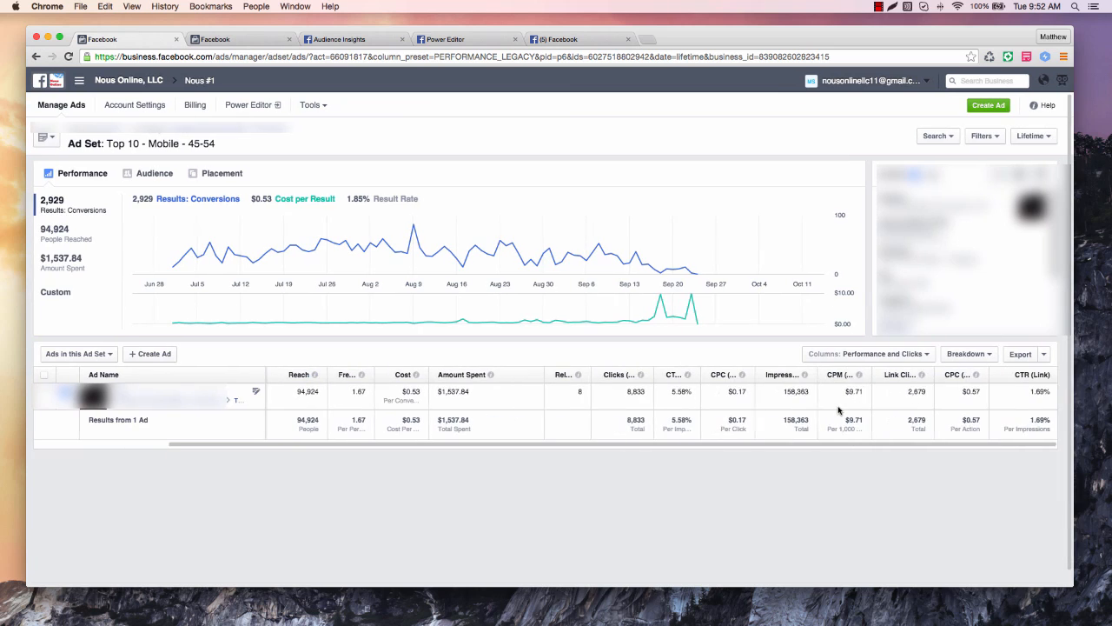
# Customize the table with the Checkouts (Conversion Pixel) and Cost per Checkout (Conversion Pixel) columns, found by searching for "checkout".
pyautogui.click(924, 355)
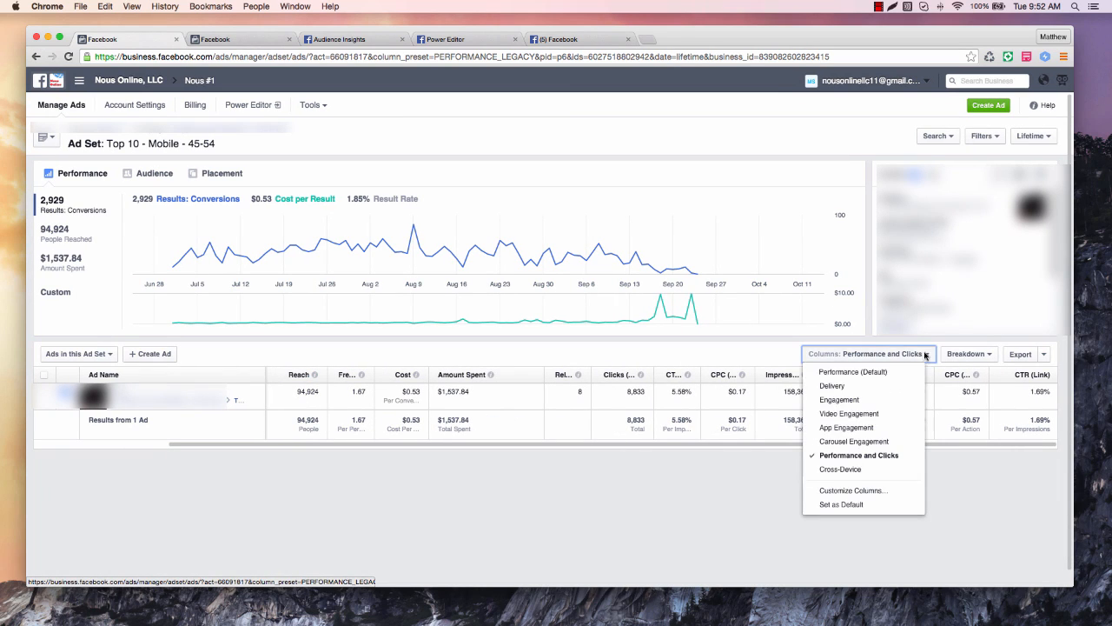
pyautogui.click(867, 490)
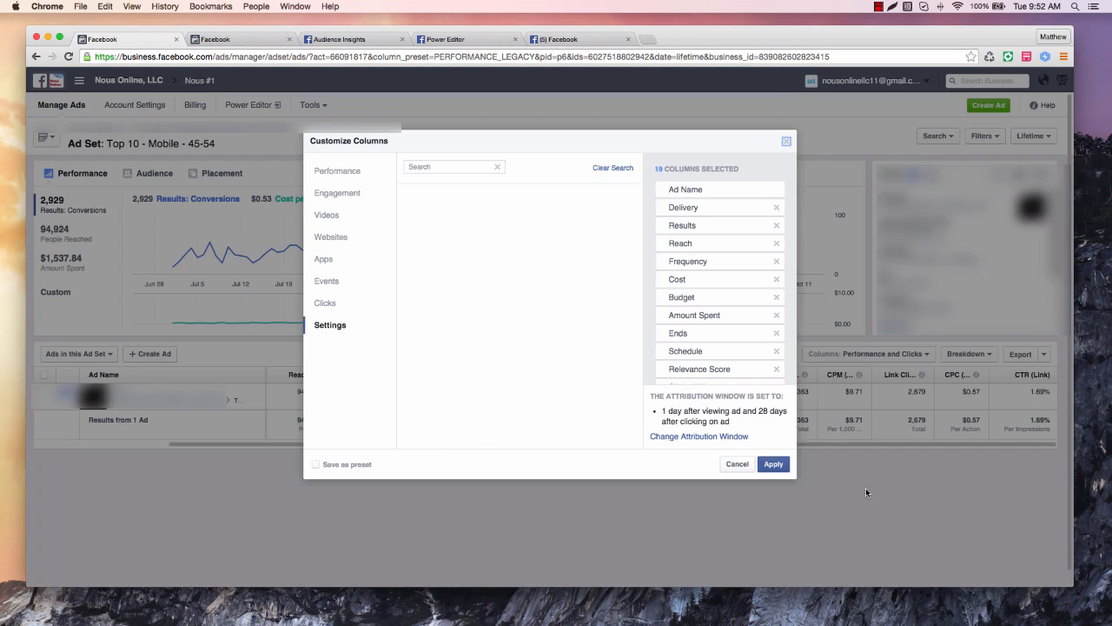
pyautogui.click(459, 167)
pyautogui.write('checkout')
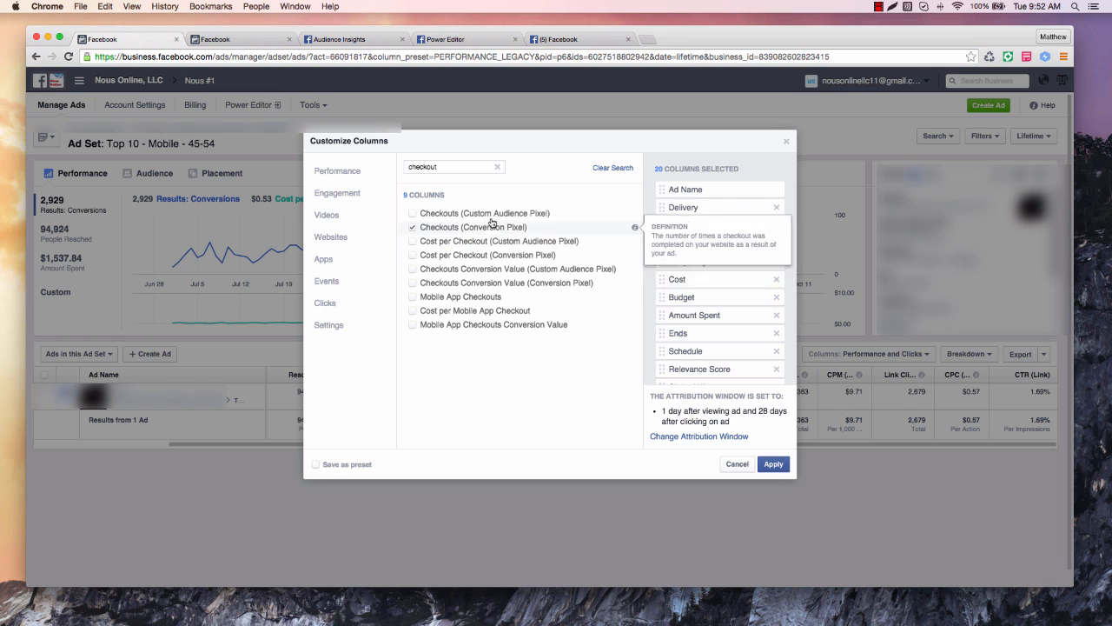
pyautogui.click(466, 257)
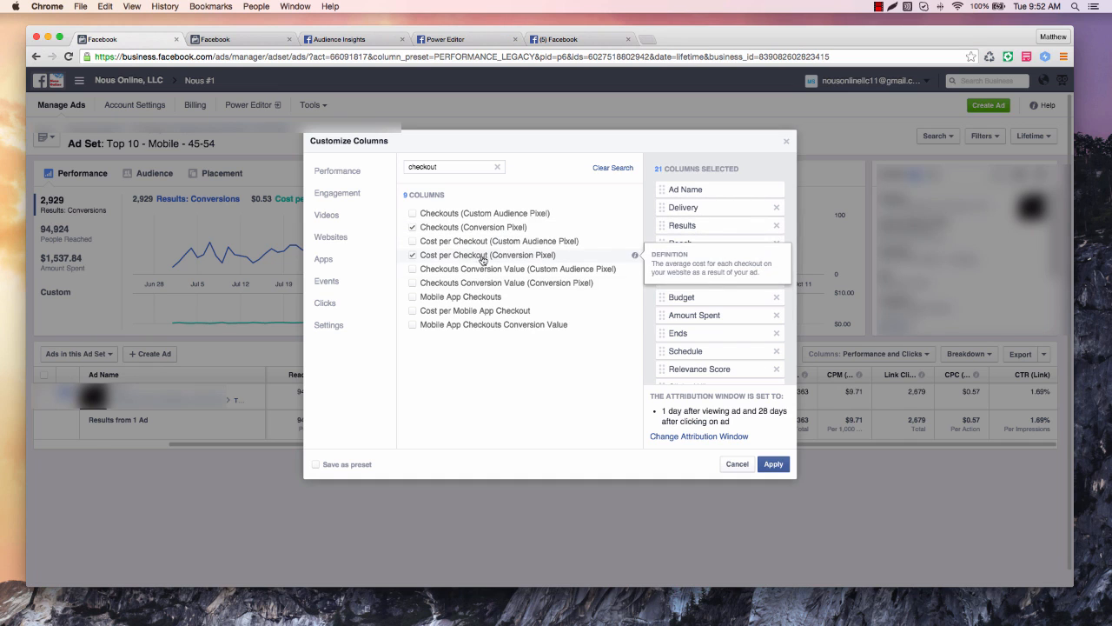
pyautogui.click(773, 464)
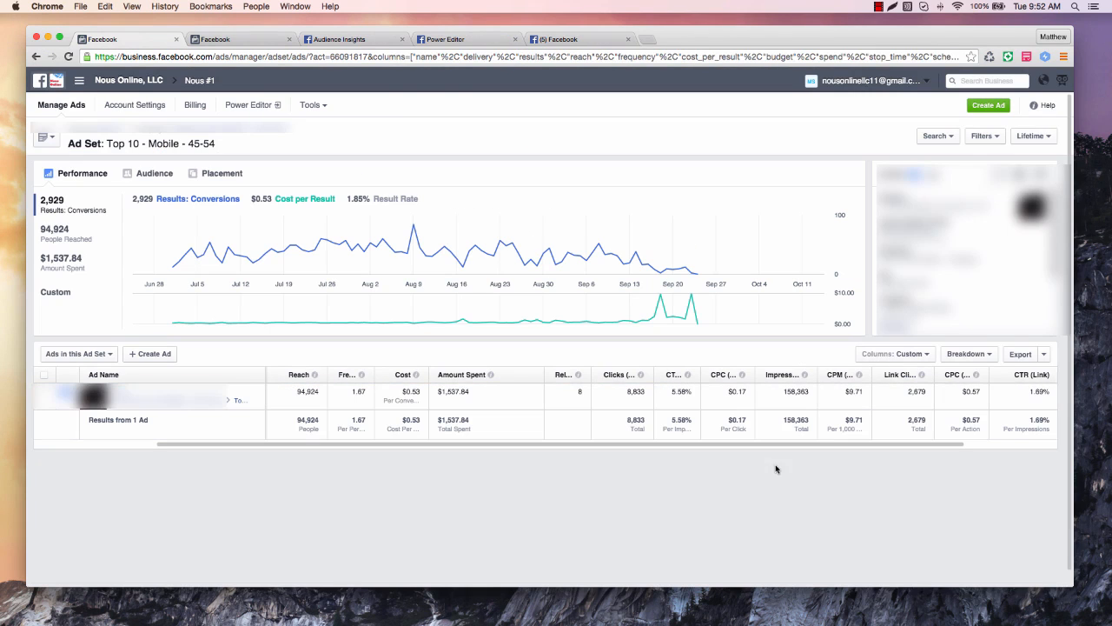
pyautogui.hscroll(3, 744, 401)
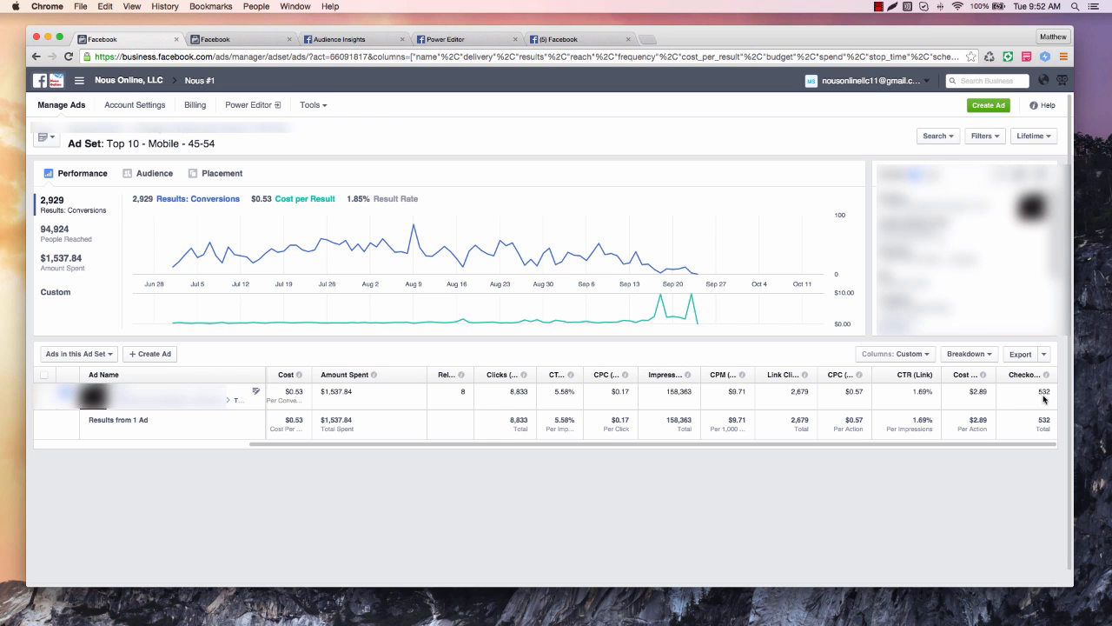
# Examine the ad's cost, click and checkout figures, including how its conversion results split by pixel type.
pyautogui.hscroll(-10, 777, 417)
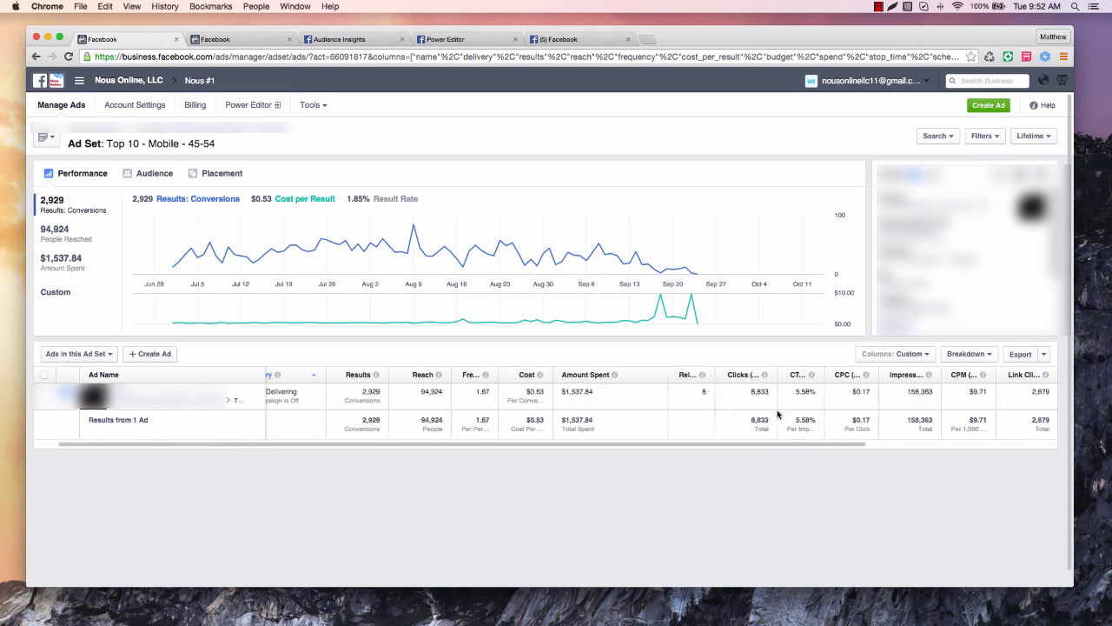
pyautogui.hscroll(5, 599, 409)
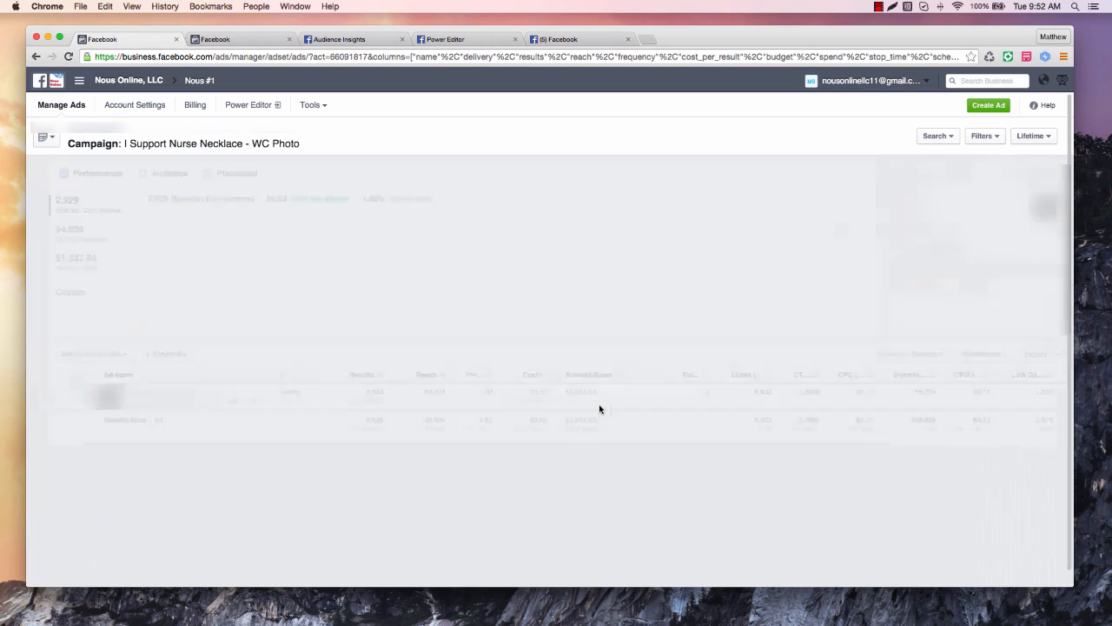
pyautogui.hscroll(5, 689, 401)
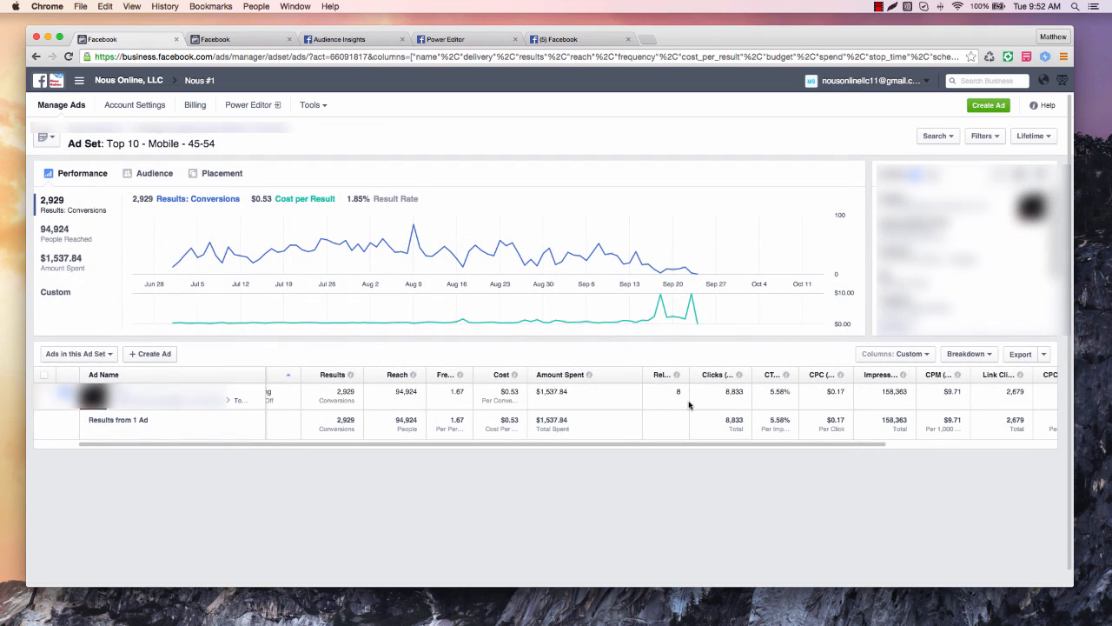
pyautogui.hscroll(-6, 688, 404)
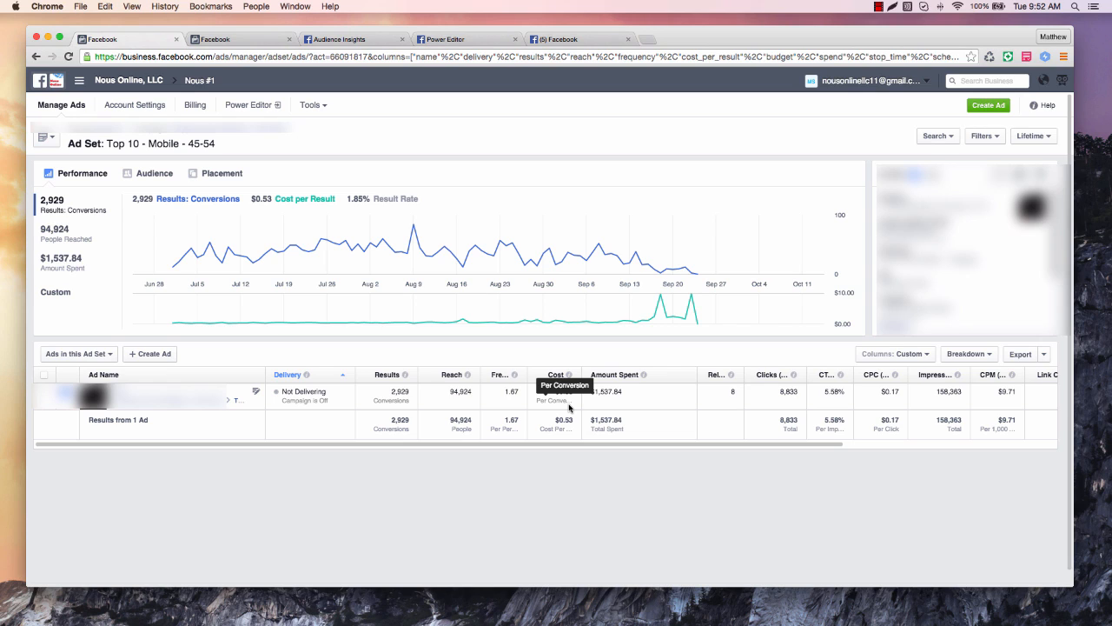
pyautogui.moveTo(396, 392)
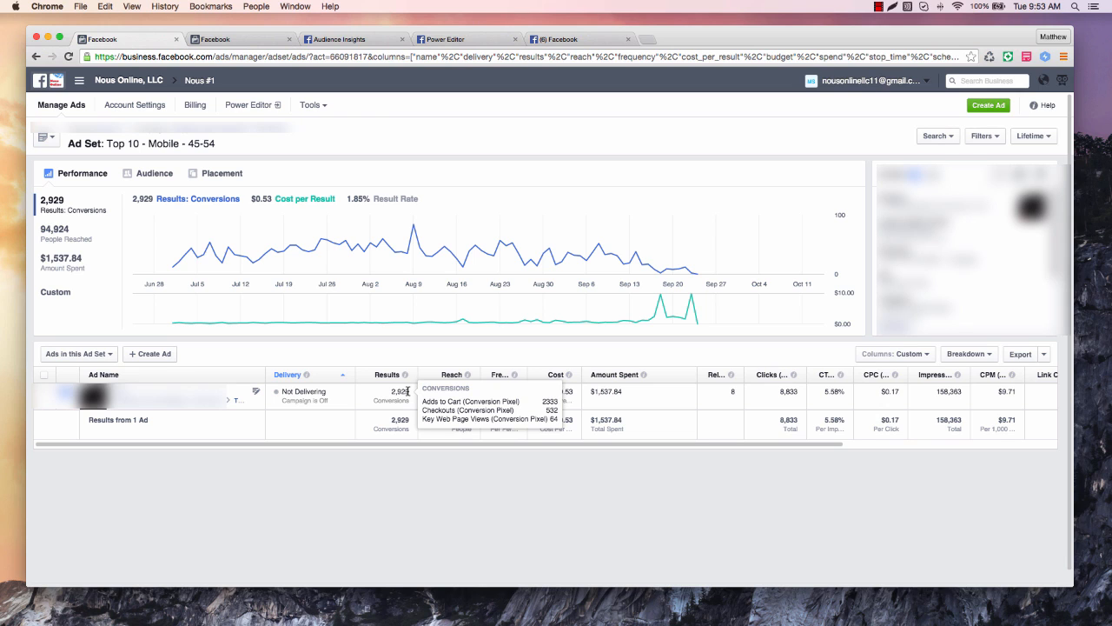
pyautogui.hscroll(5, 945, 406)
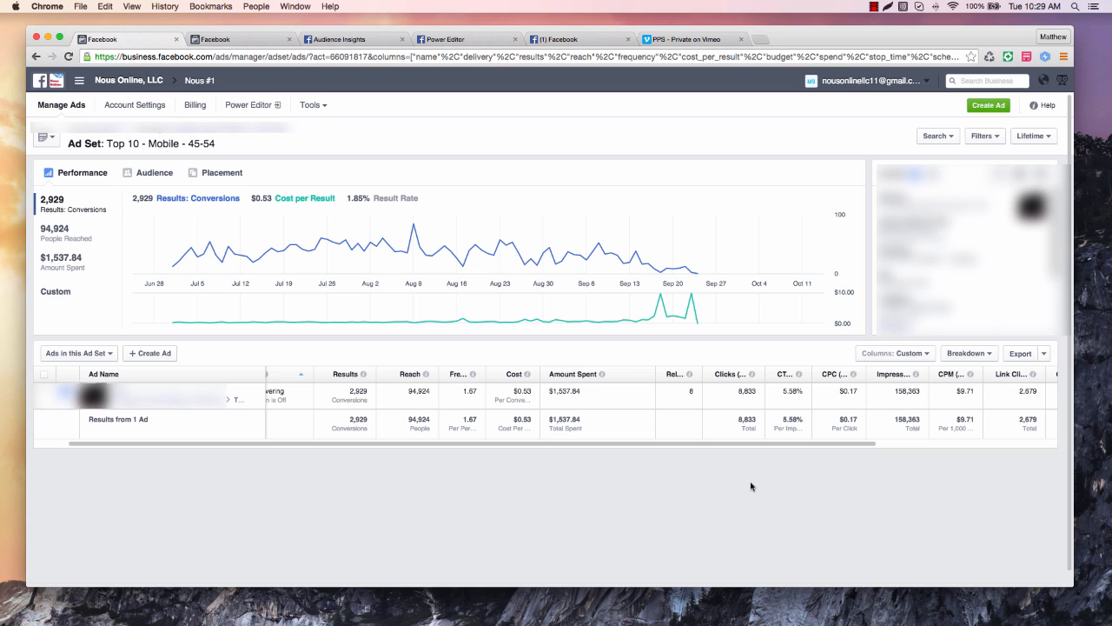
# Break down the ad's results by Age and Gender and examine each row's delivery, click and checkout metrics.
pyautogui.click(972, 357)
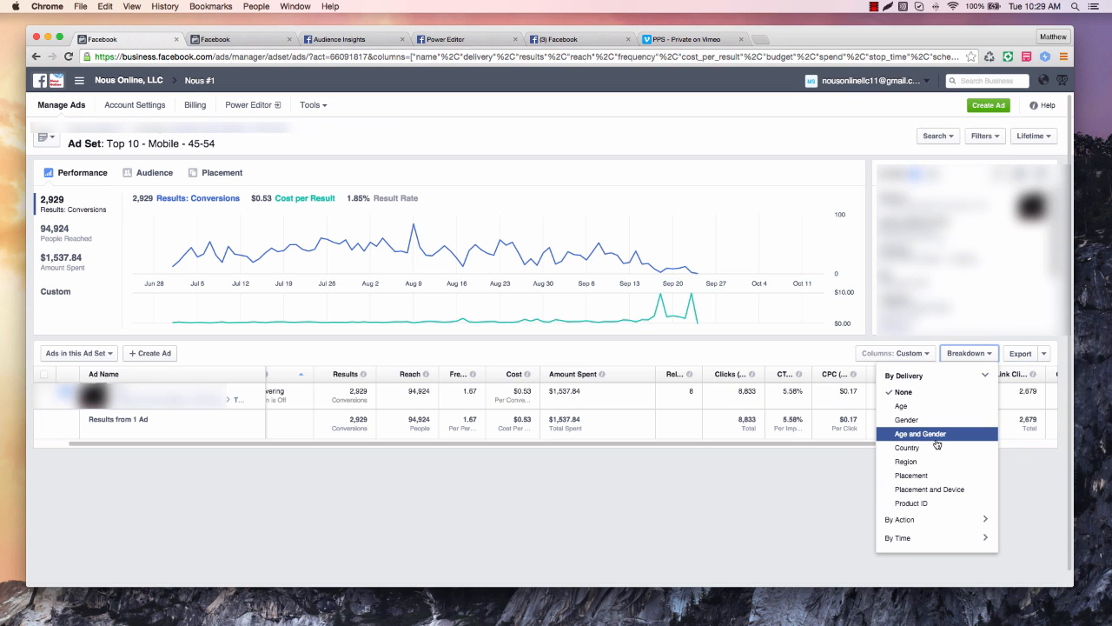
pyautogui.click(936, 443)
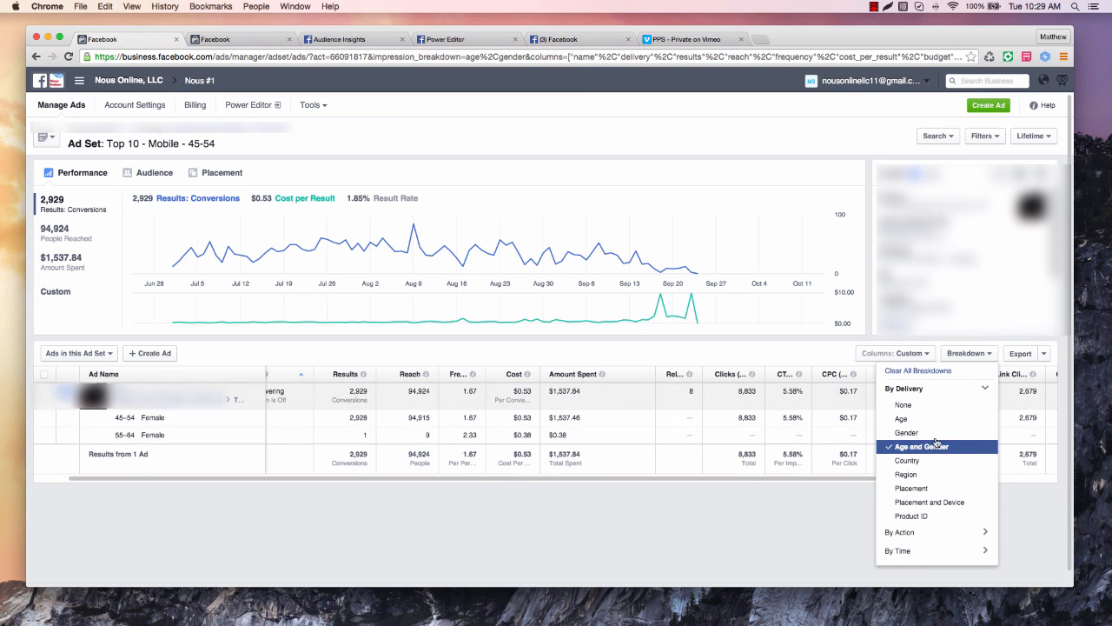
pyautogui.click(807, 529)
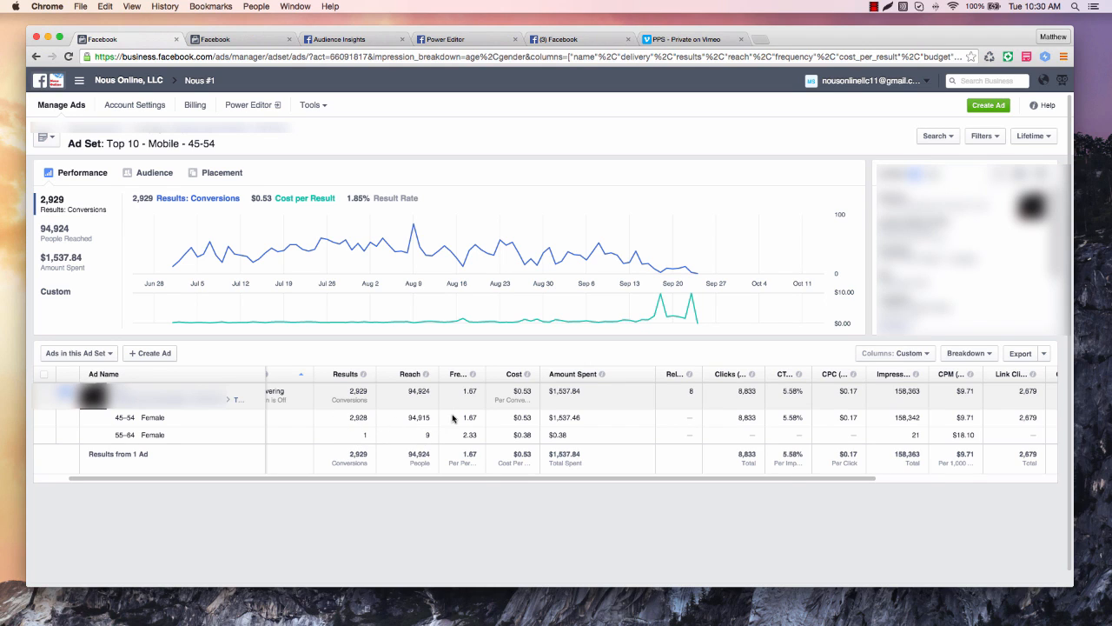
pyautogui.hscroll(5, 827, 413)
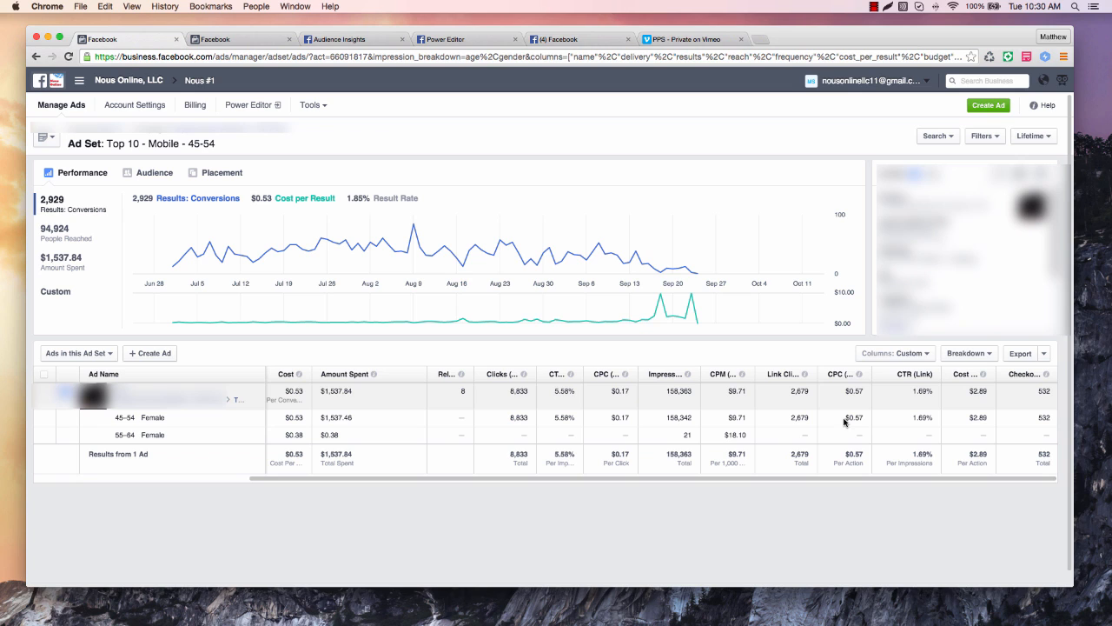
# Change the delivery breakdown of the ad's results to Placement.
pyautogui.click(968, 353)
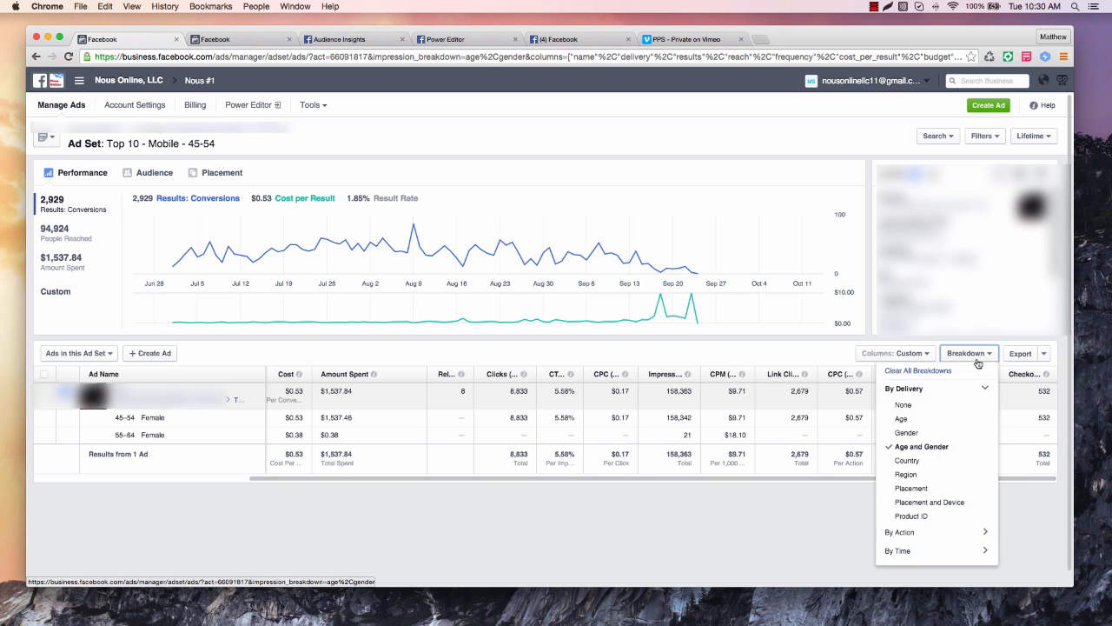
pyautogui.click(950, 489)
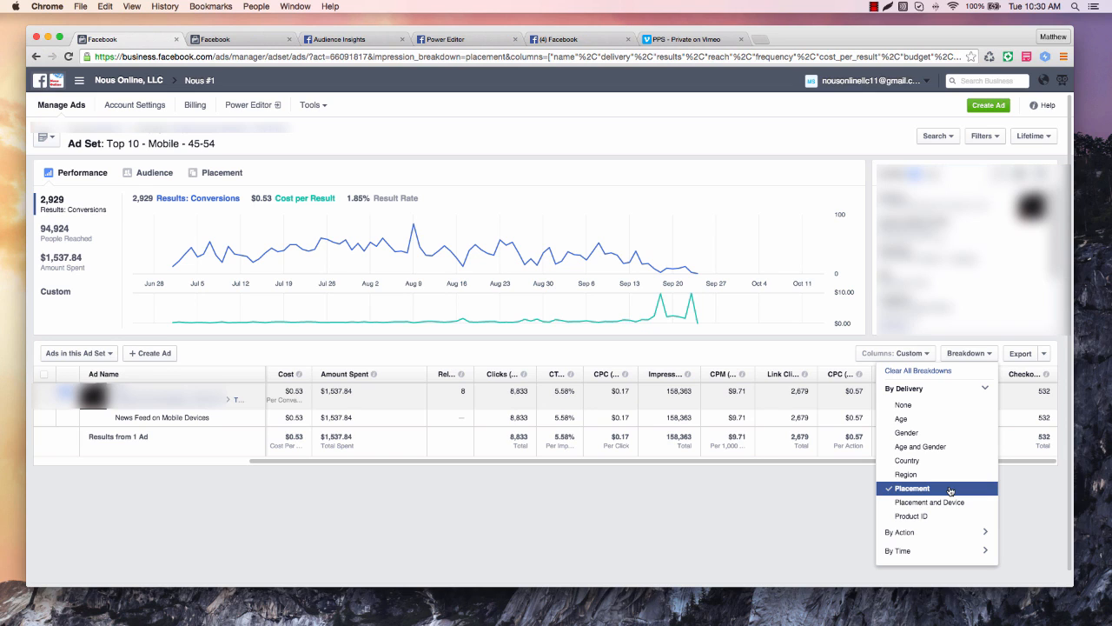
pyautogui.click(775, 516)
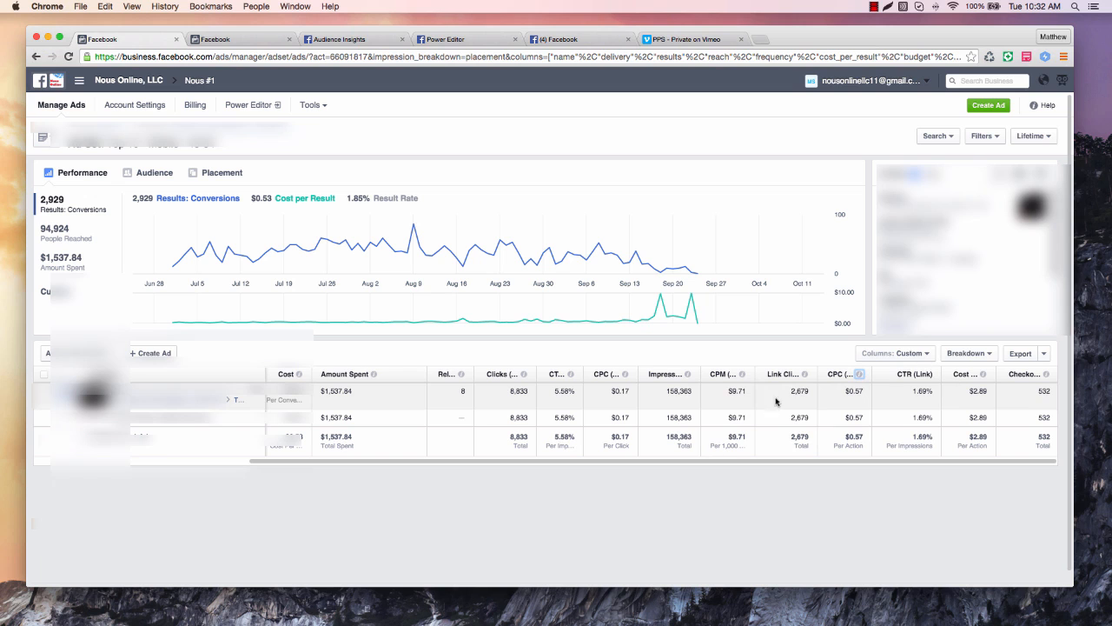
# Go to the other campaign's ad set list and compare the results, reach, cost per conversion, budget and amount spent.
pyautogui.click(236, 43)
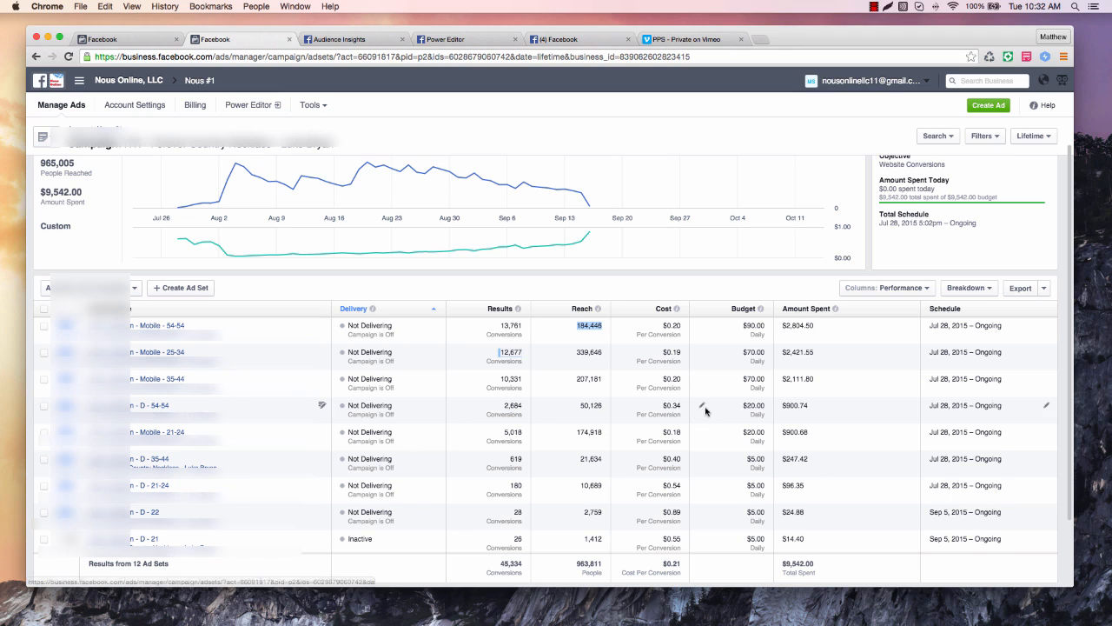
pyautogui.click(666, 293)
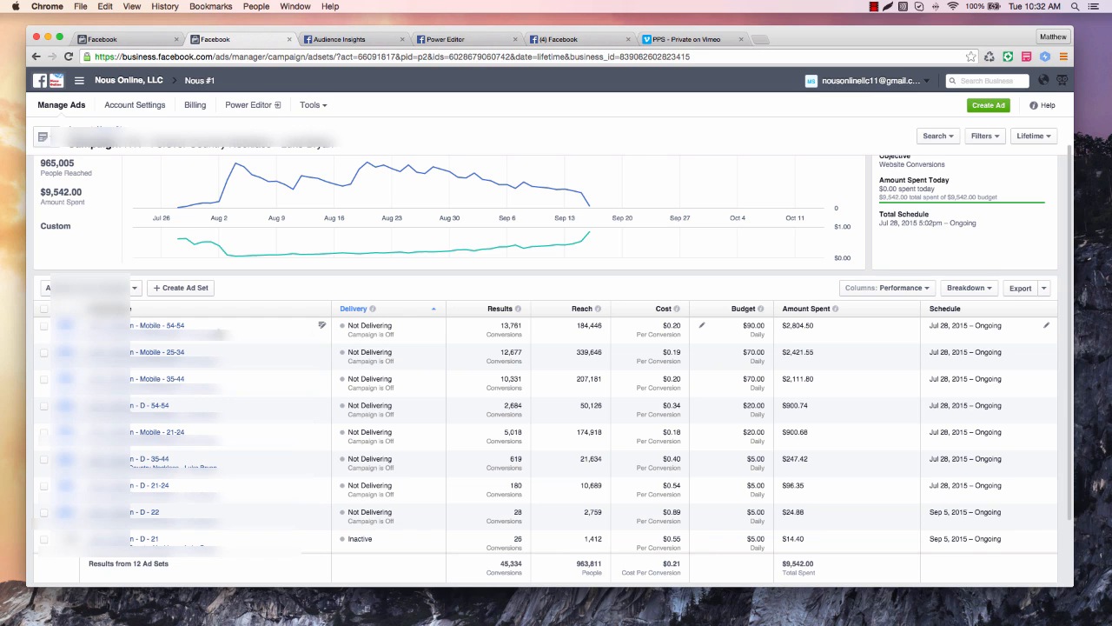
pyautogui.click(325, 326)
pyautogui.click(322, 325)
pyautogui.click(278, 346)
pyautogui.moveTo(512, 325)
pyautogui.scroll(-2, 680, 401)
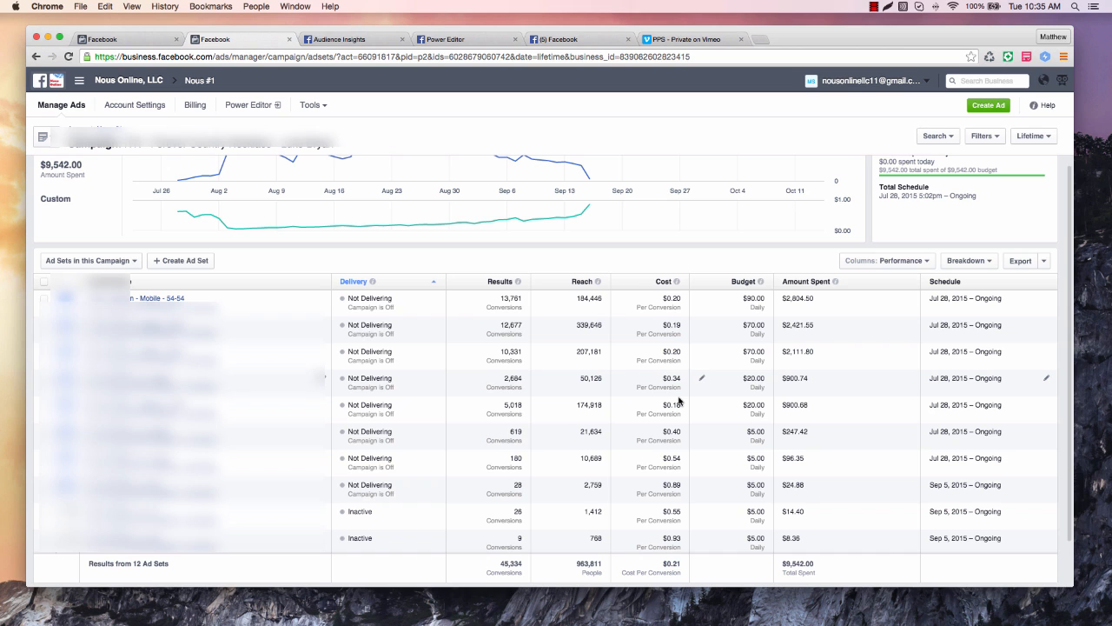
pyautogui.scroll(1, 681, 402)
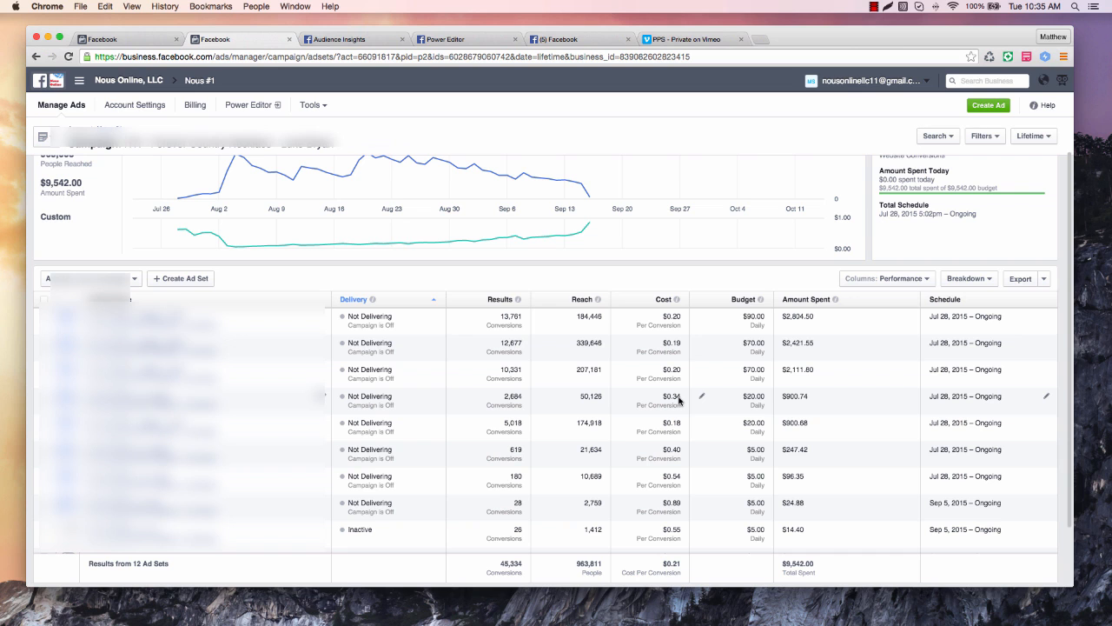
pyautogui.scroll(1, 679, 399)
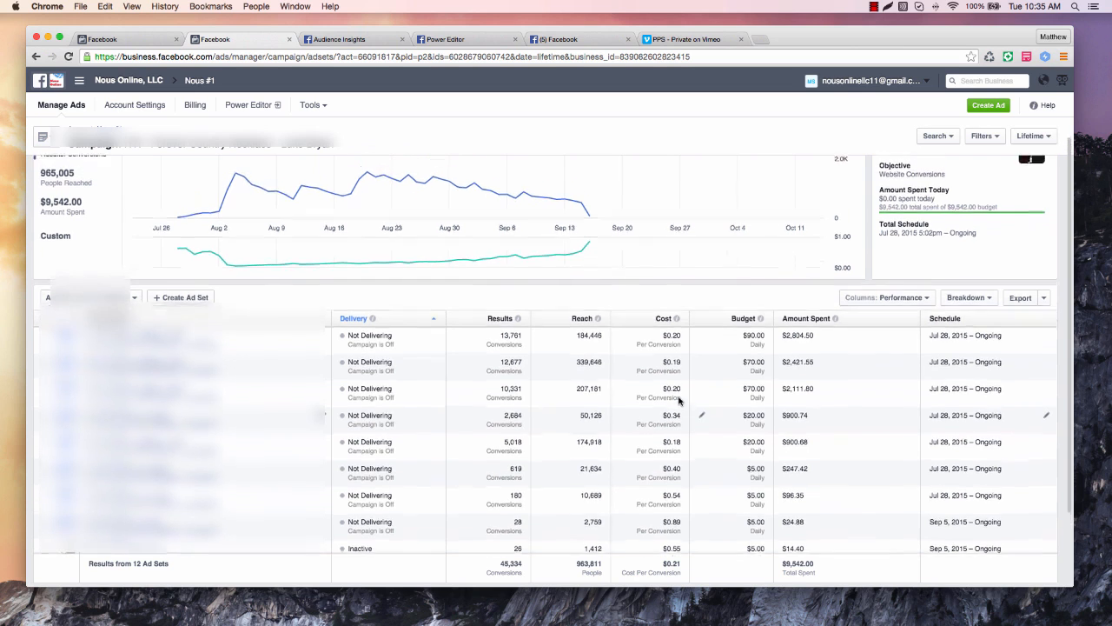